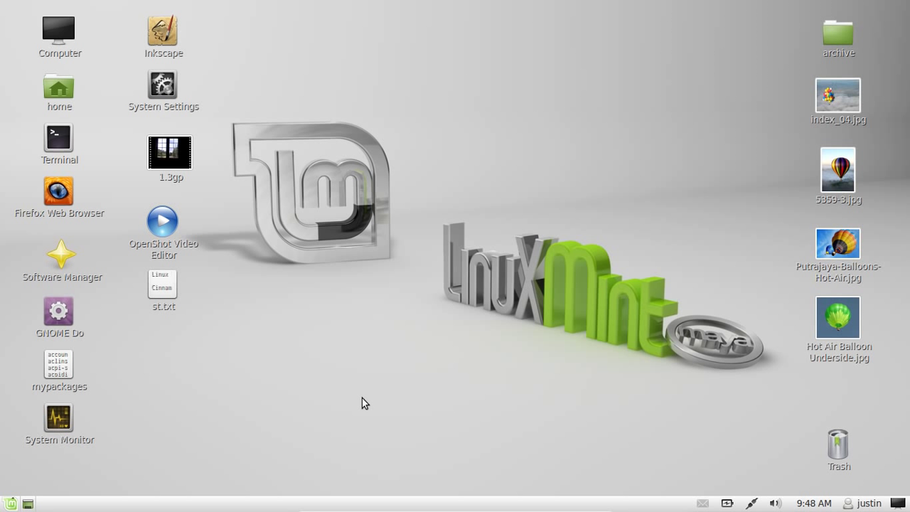
- Open a terminal and list the disk partitions with "sudo fdisk -l", entering the account password
double_click(62, 135)
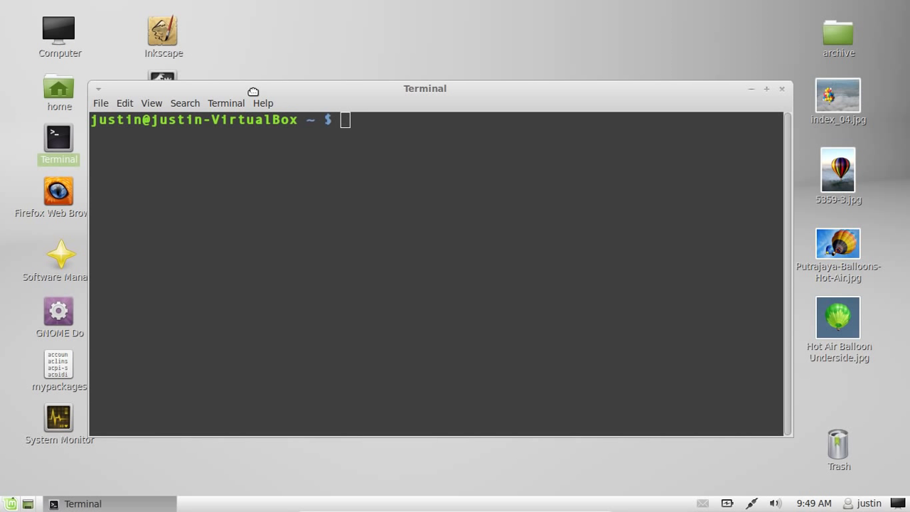
type("sudo fdisk -l")
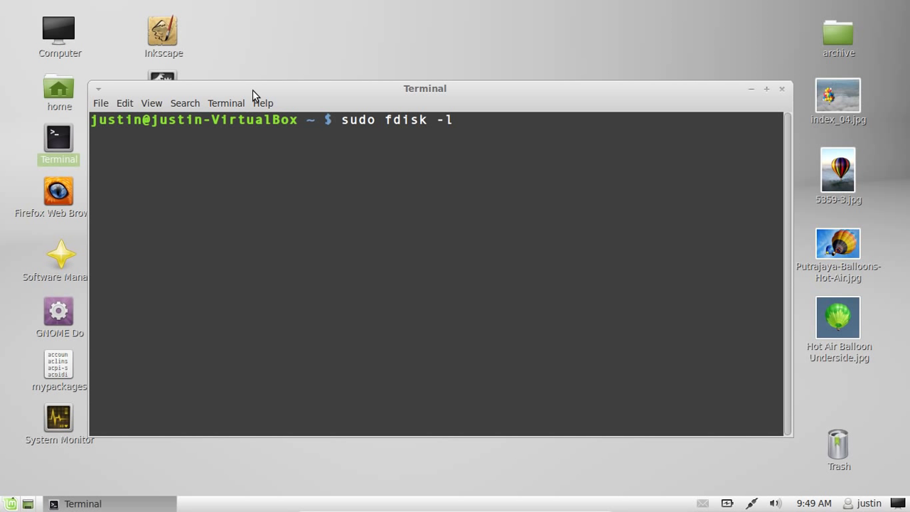
key("Return")
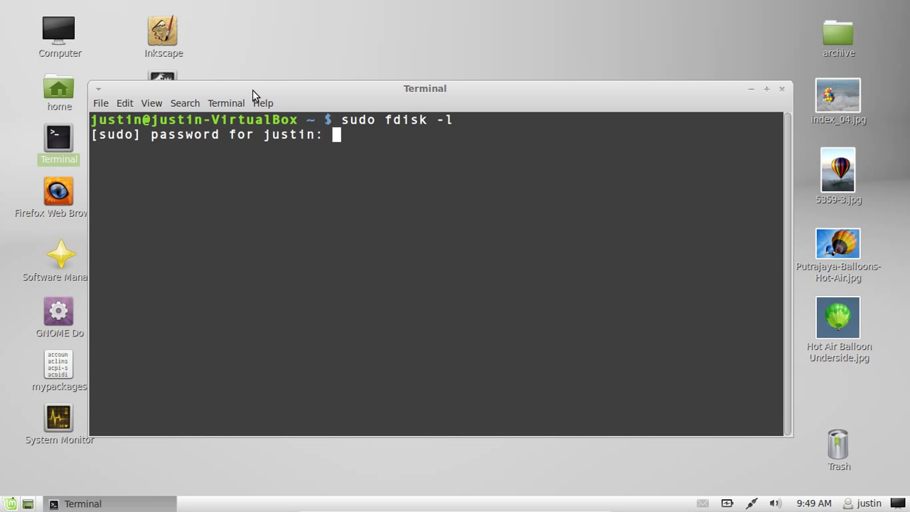
key("Return")
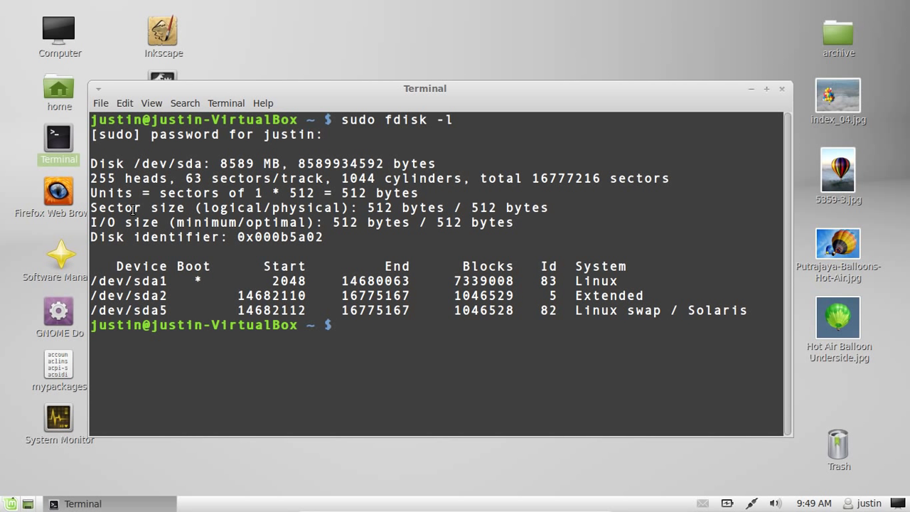
- Examine the /dev/sda1 entry in the fdisk listing, including its boot marker
left_click_drag(144, 285, 116, 284)
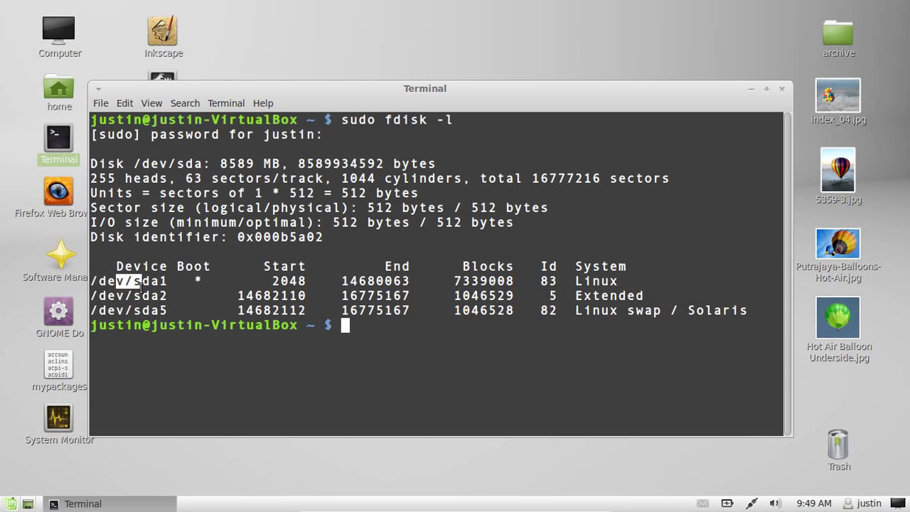
left_click(153, 283)
triple_click(153, 283)
left_click(156, 285)
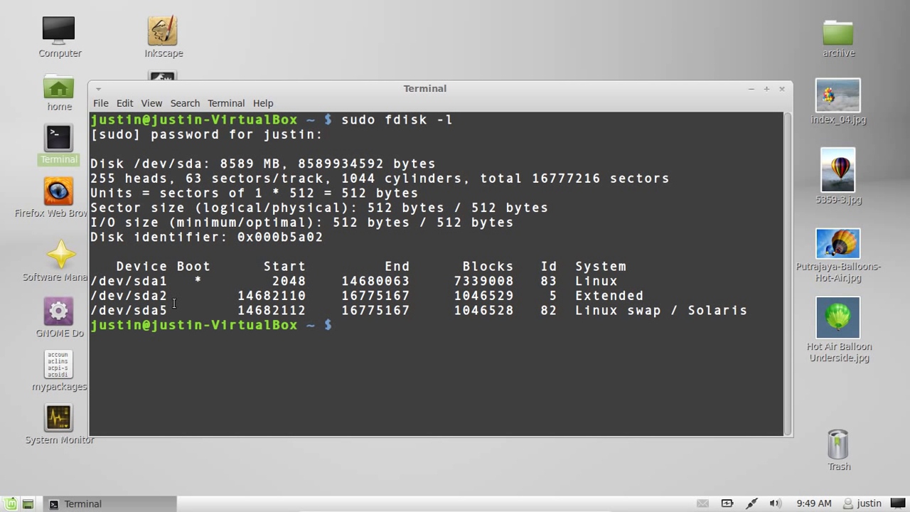
left_click_drag(169, 283, 610, 282)
left_click_drag(203, 282, 184, 283)
- Try to launch GParted from the terminal with "sudo gparted"
left_click(355, 327)
type("sudo gparted")
key("Return")
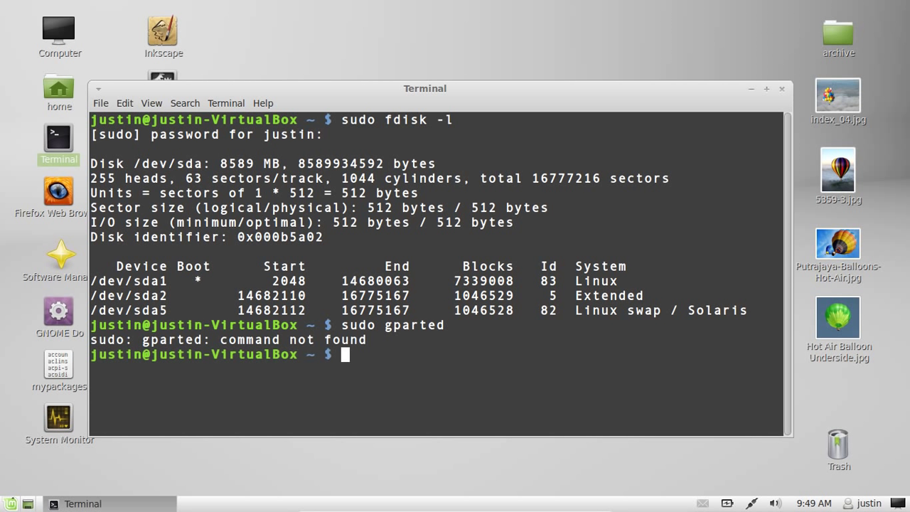
- Install the GParted package by running "sudo apt-get install gparted"
type("sudo apt-get ")
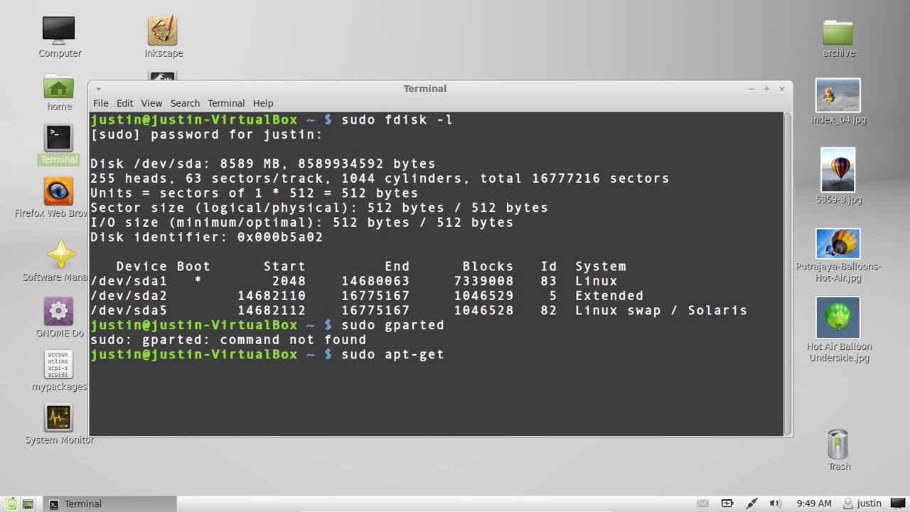
type("install gparted")
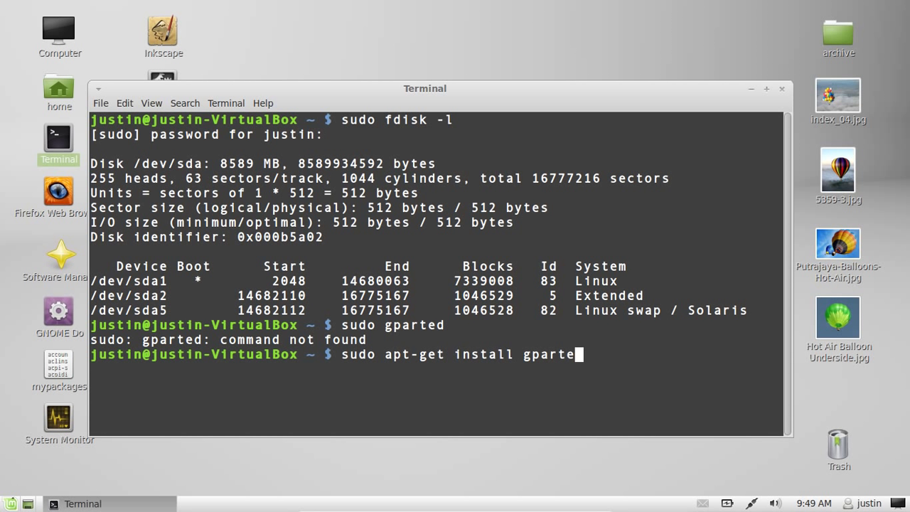
key("Return")
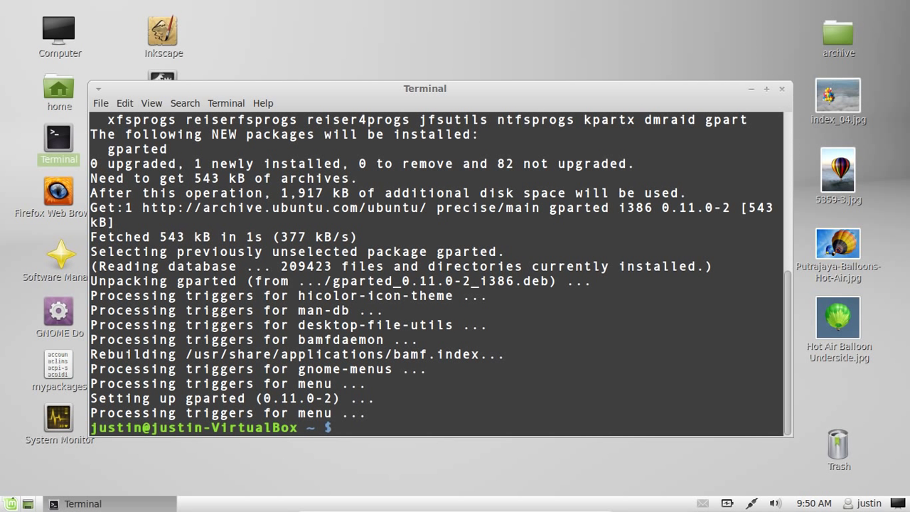
- Launch GParted with "sudo gparted", move its window toward the middle of the desktop and widen it
type("sudo gparted")
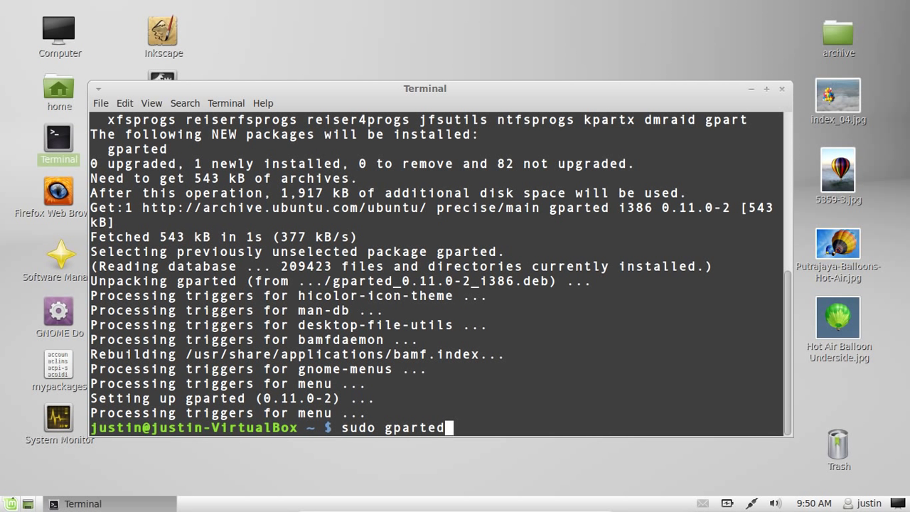
key("Return")
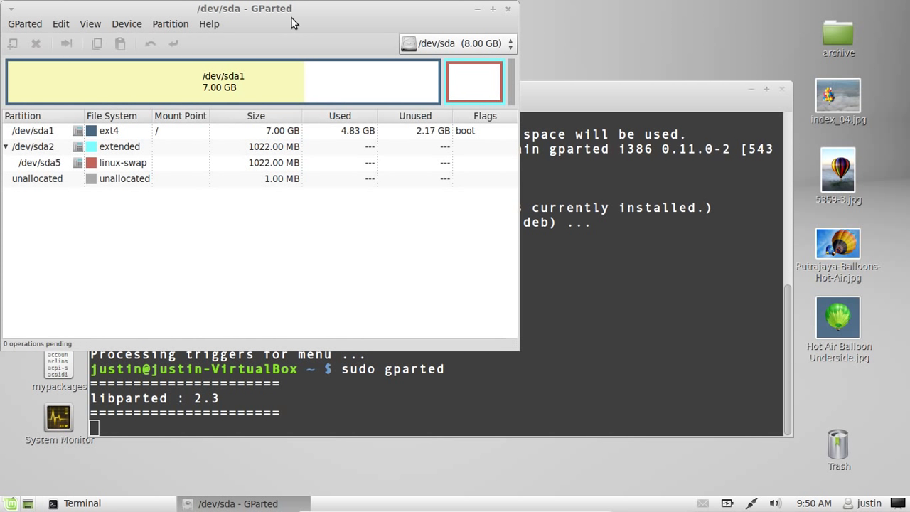
left_click_drag(291, 18, 435, 88)
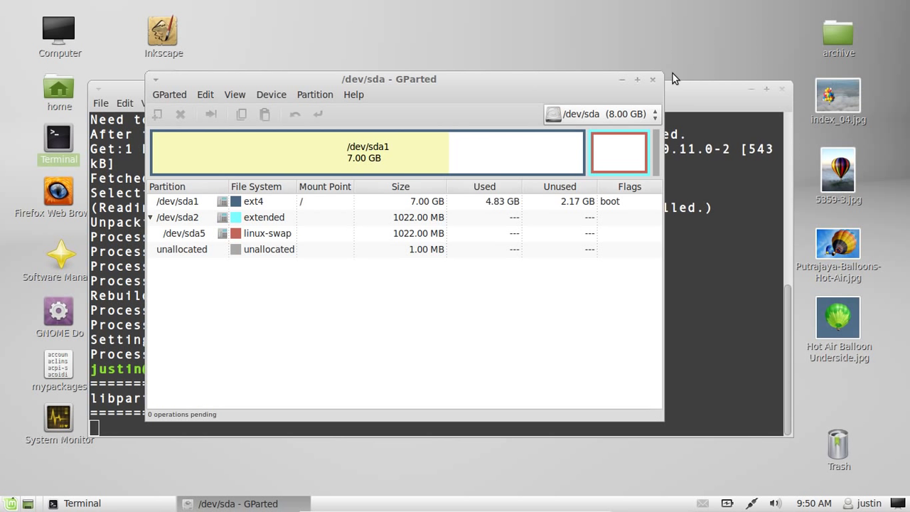
left_click_drag(657, 81, 820, 79)
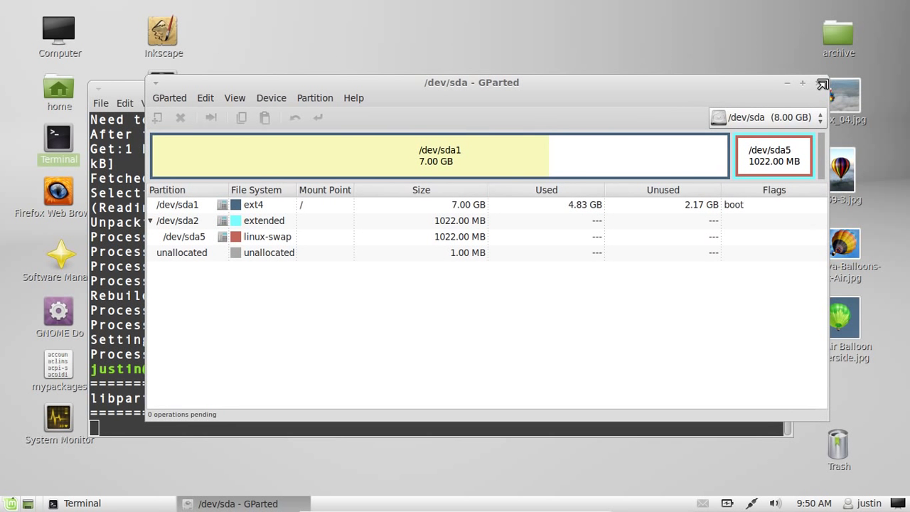
- Examine the /dev/sda partitions one by one in GParted: /dev/sda1, /dev/sda2, /dev/sda5 and the unallocated space
left_click(316, 206)
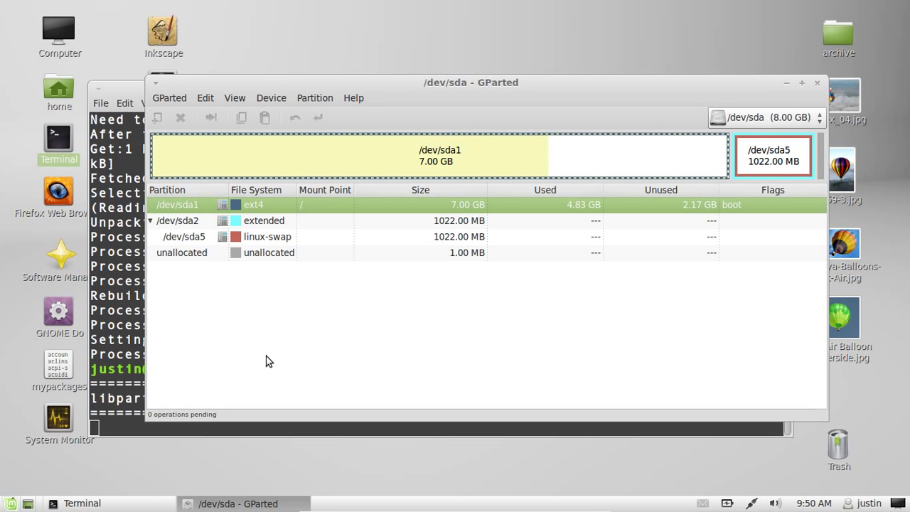
left_click(277, 222)
left_click(276, 237)
left_click(269, 252)
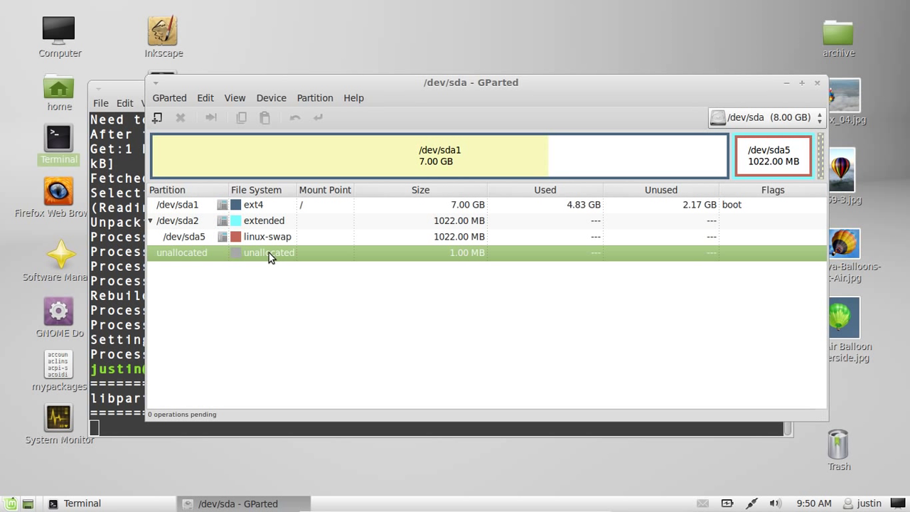
left_click_drag(603, 89, 529, 95)
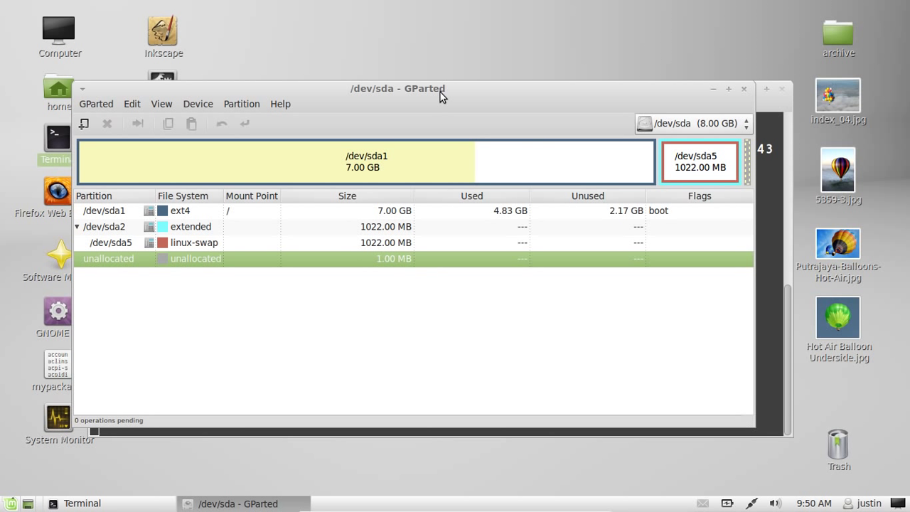
left_click_drag(426, 91, 438, 96)
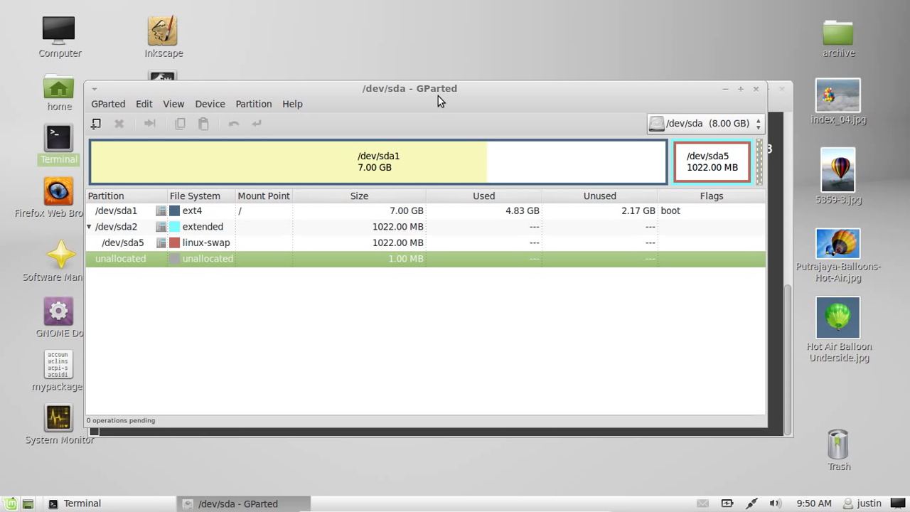
left_click(513, 151)
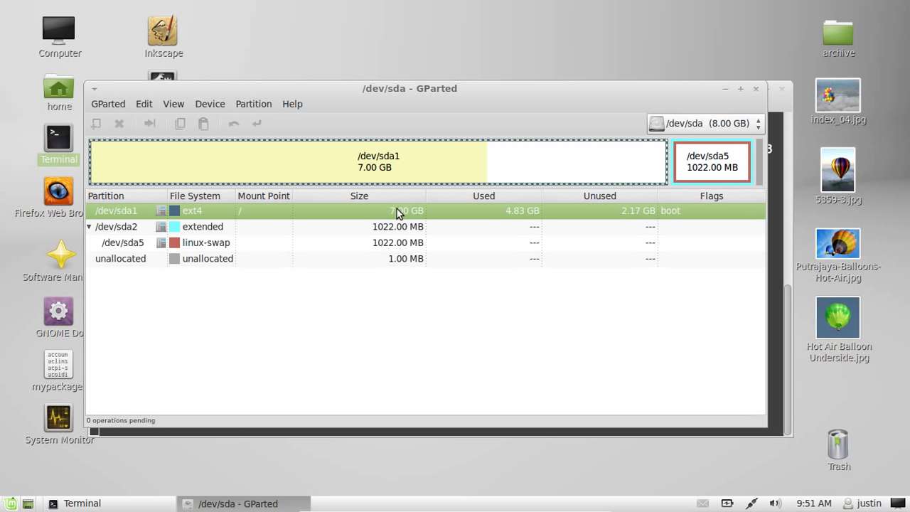
left_click(689, 165)
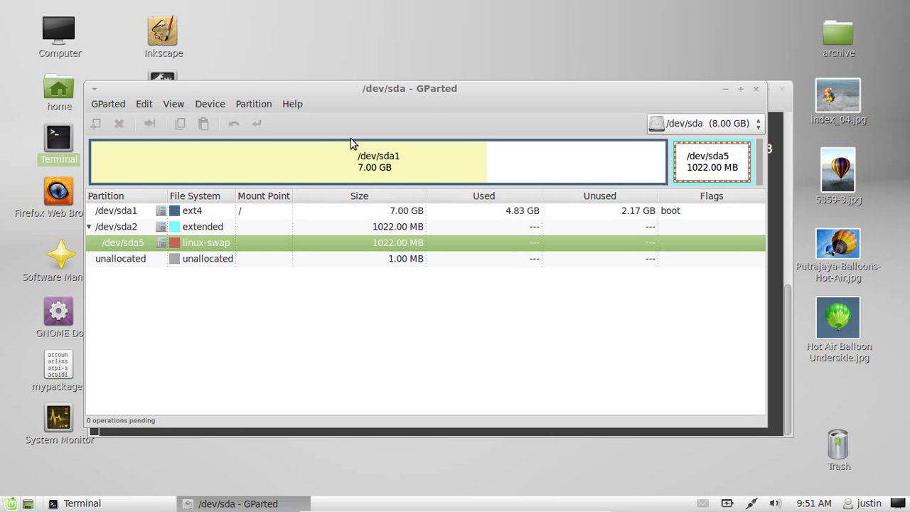
left_click_drag(447, 95, 454, 84)
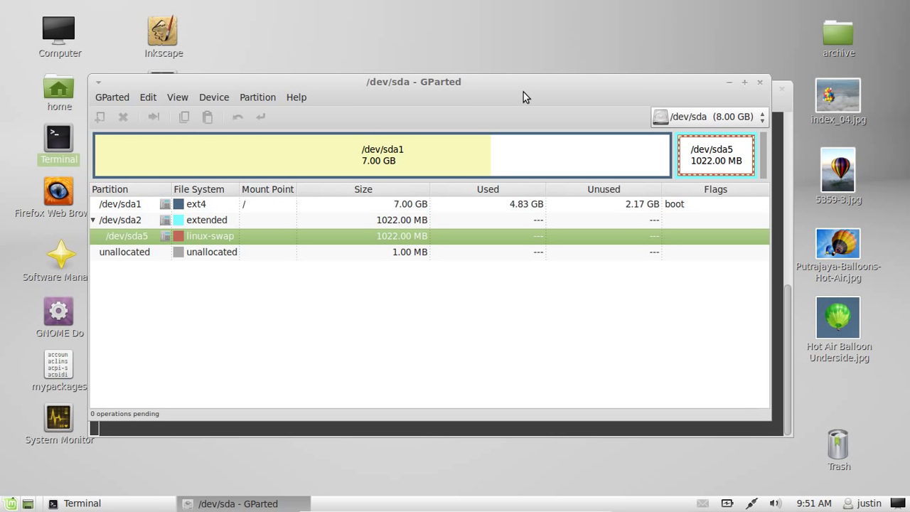
mouse_move(523, 91)
left_mouse_down()
mouse_move(534, 95)
mouse_move(516, 91)
left_mouse_up()
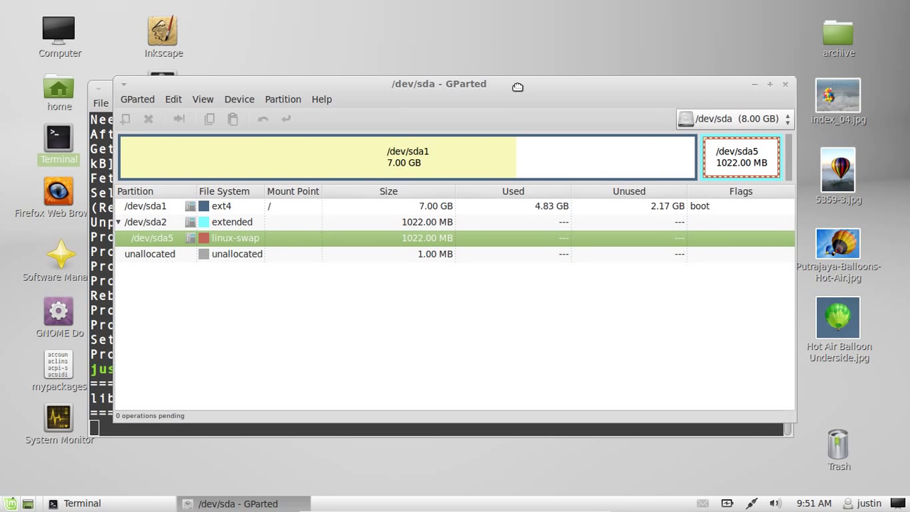